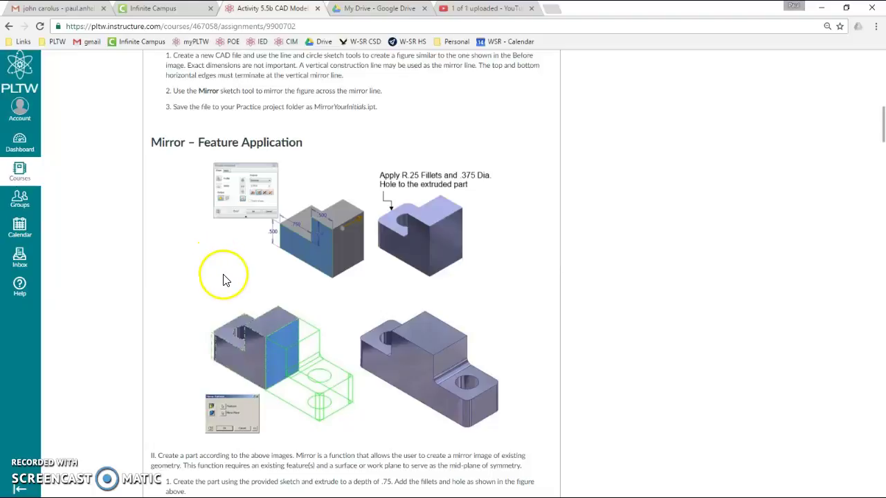
Scroll through the Mirror – Feature Application section of the PLTW Canvas assignment page
scroll(244, 285, "down", 1)
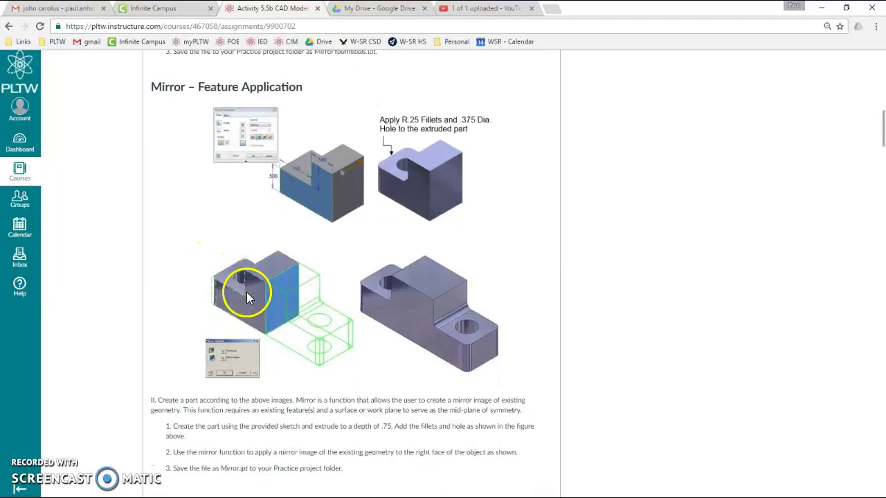
scroll(246, 294, "up", 1)
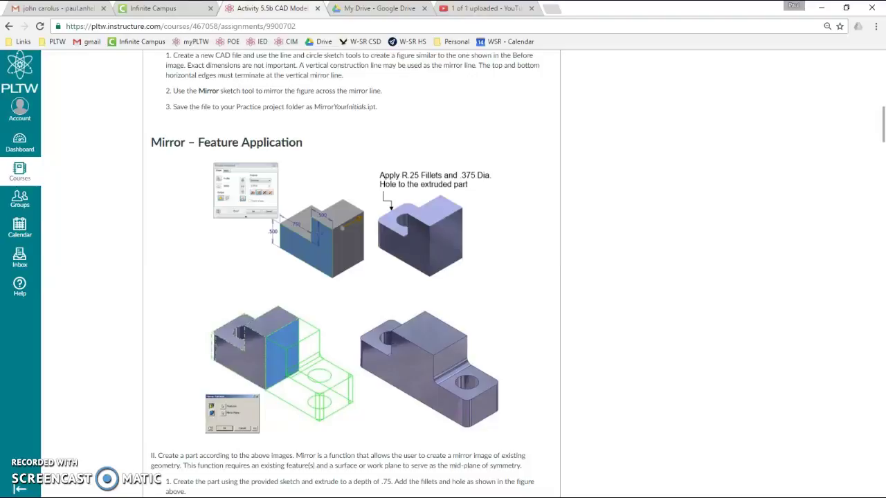
Back in Inventor, create a new Standard.ipt part and start a 2D sketch on the front plane
key("alt+Tab")
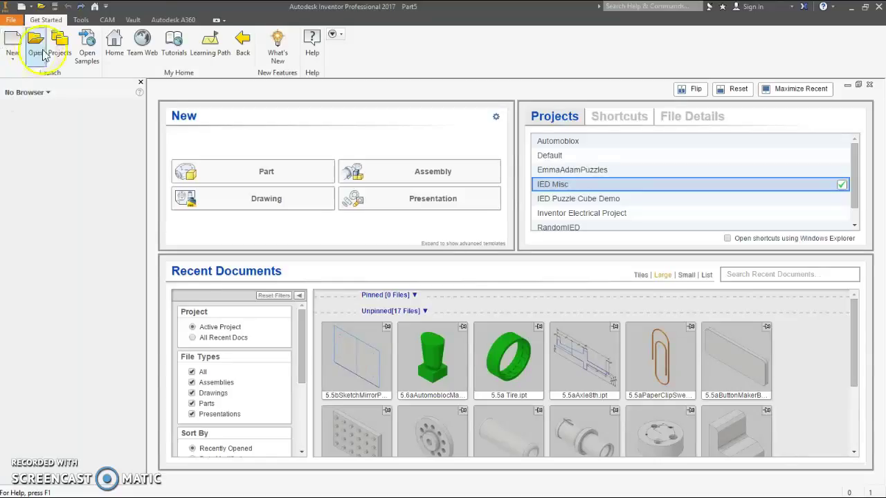
left_click(13, 44)
left_click(374, 110)
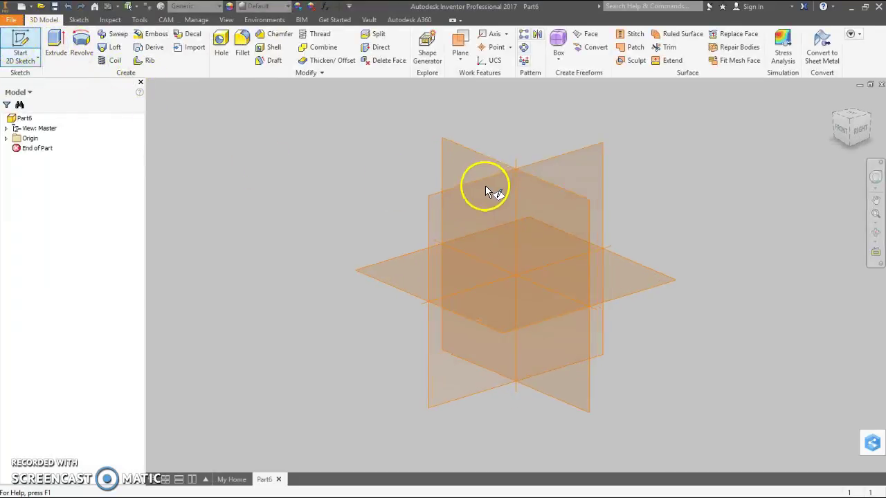
left_click(475, 164)
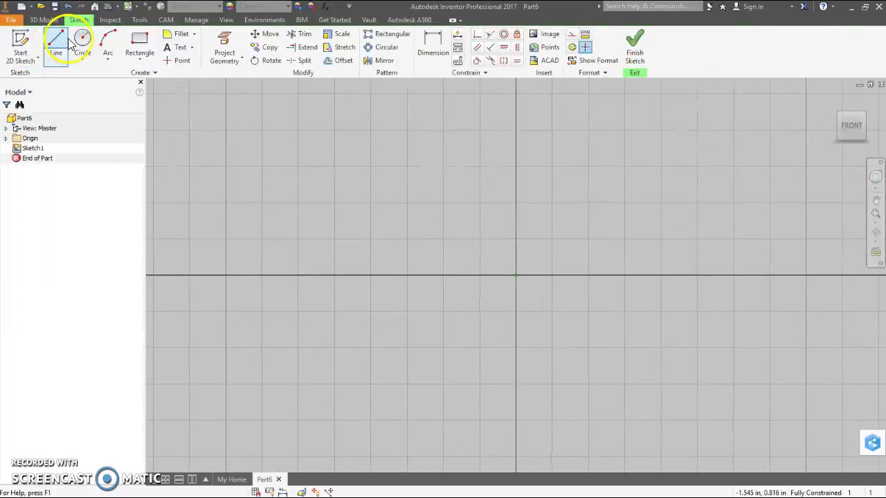
Draw a closed six-line stepped profile starting and ending at the sketch origin
left_click(62, 43)
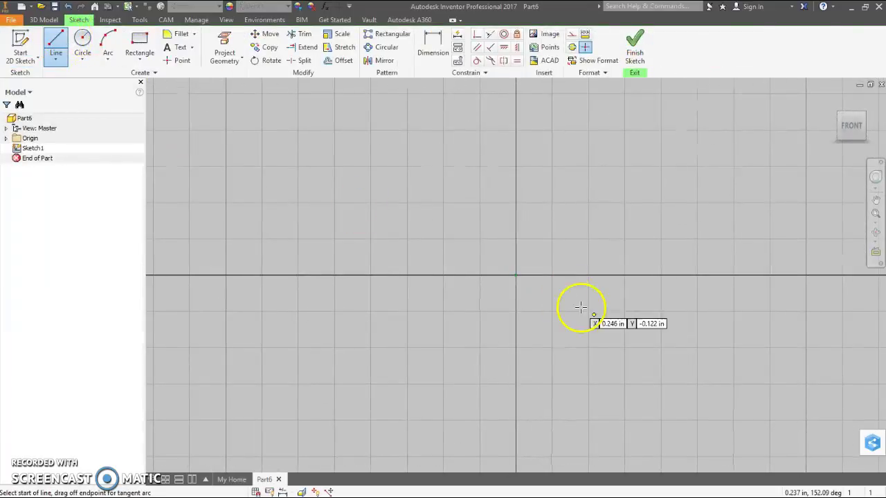
left_click(516, 275)
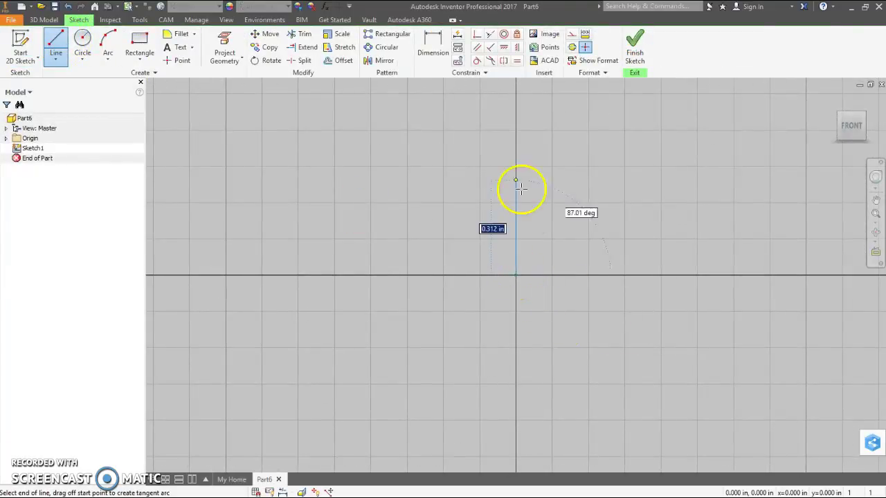
left_click(516, 133)
left_click(388, 135)
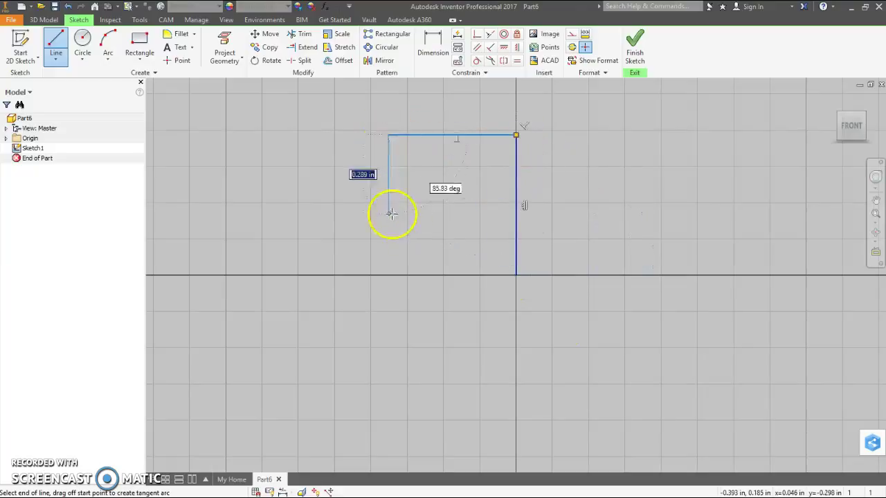
left_click(388, 207)
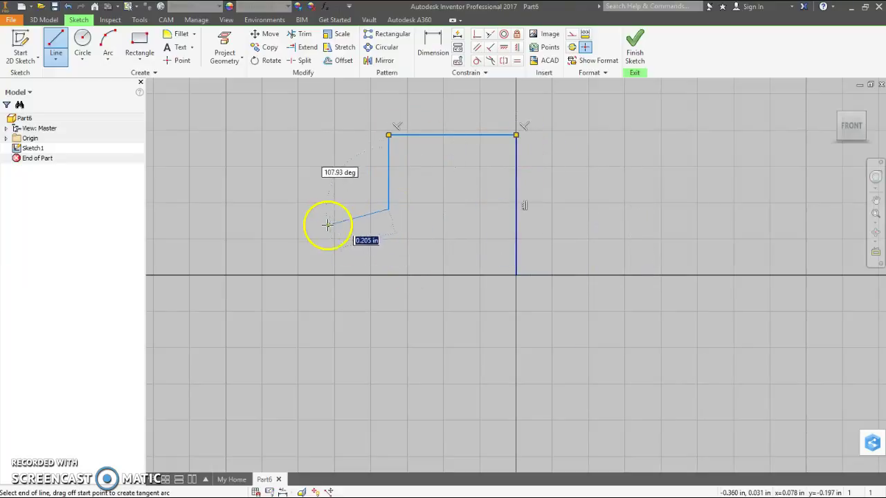
left_click(286, 209)
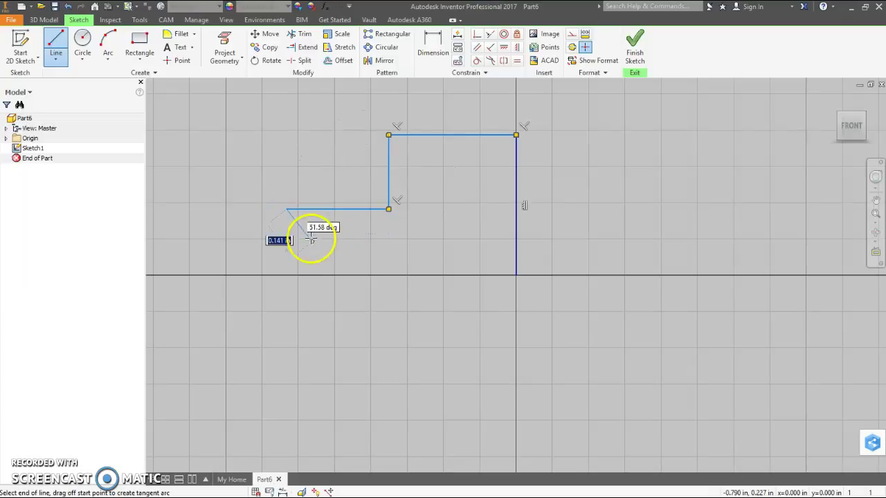
left_click(286, 276)
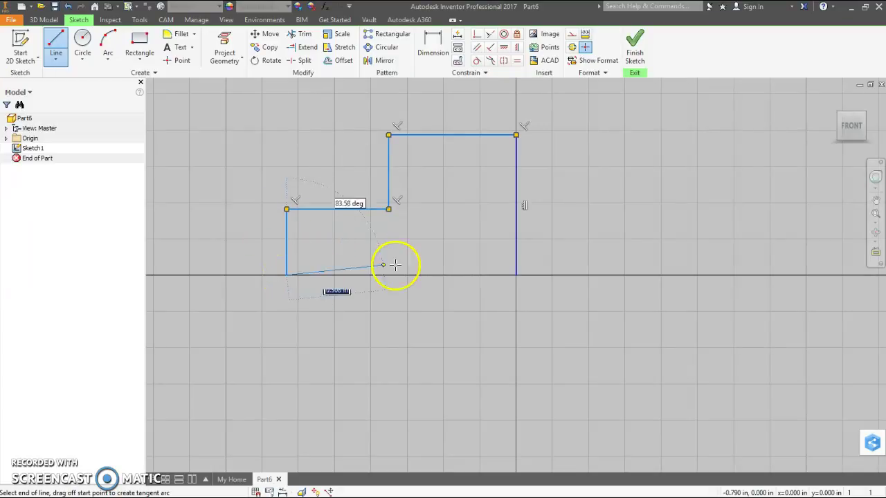
left_click(515, 276)
right_click(626, 134)
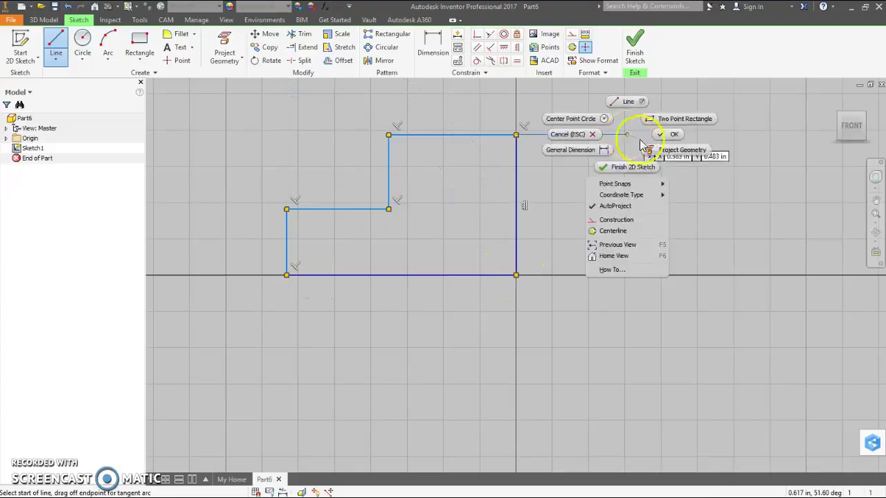
left_click(662, 139)
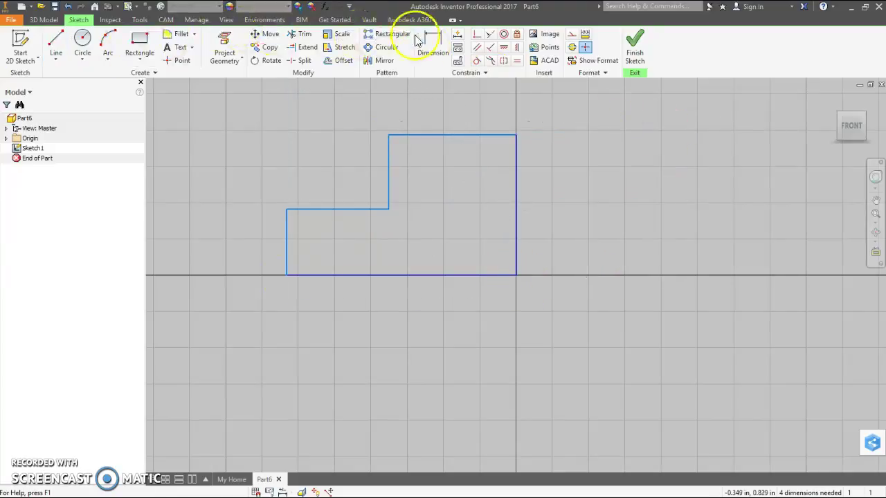
Dimension the top edge width to .5 and the lower step width to .75
left_click(433, 47)
left_click(450, 136)
left_click(445, 101)
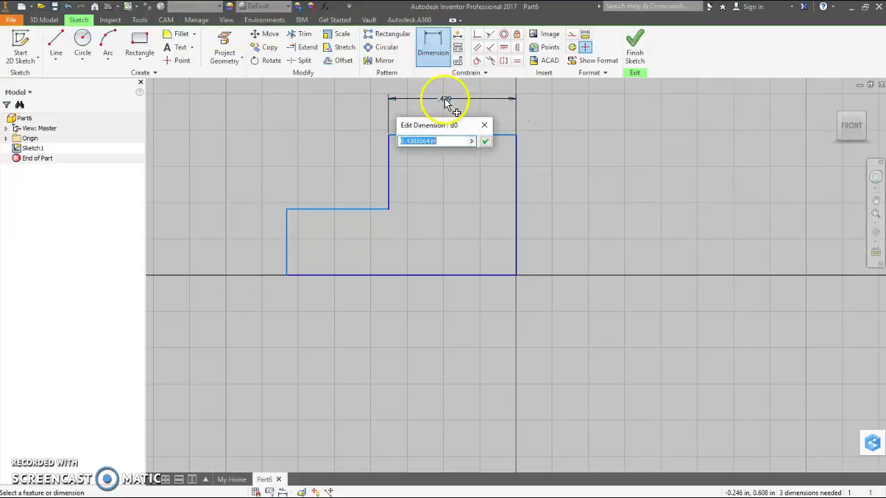
type(".5")
key("Return")
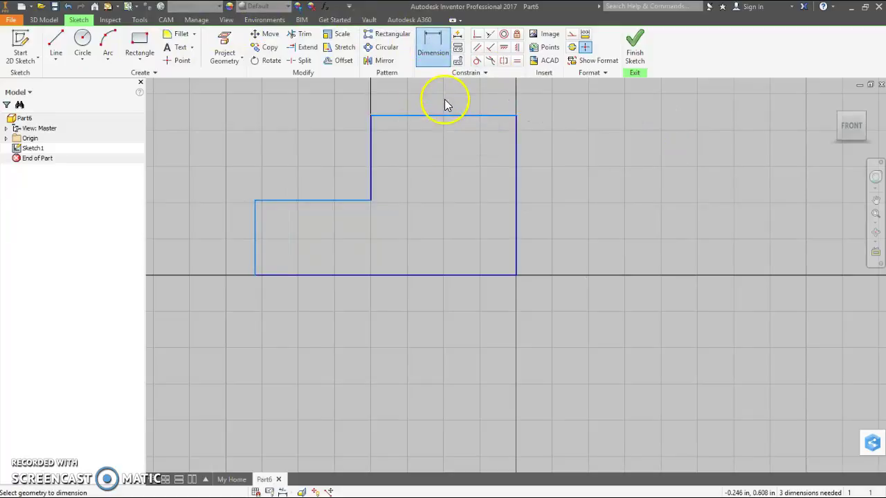
left_click(349, 202)
left_click(322, 160)
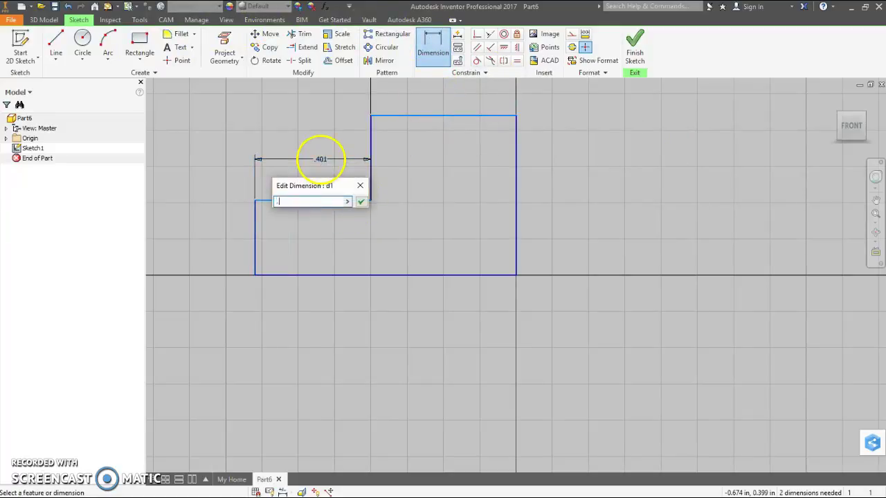
type(".75")
key("Return")
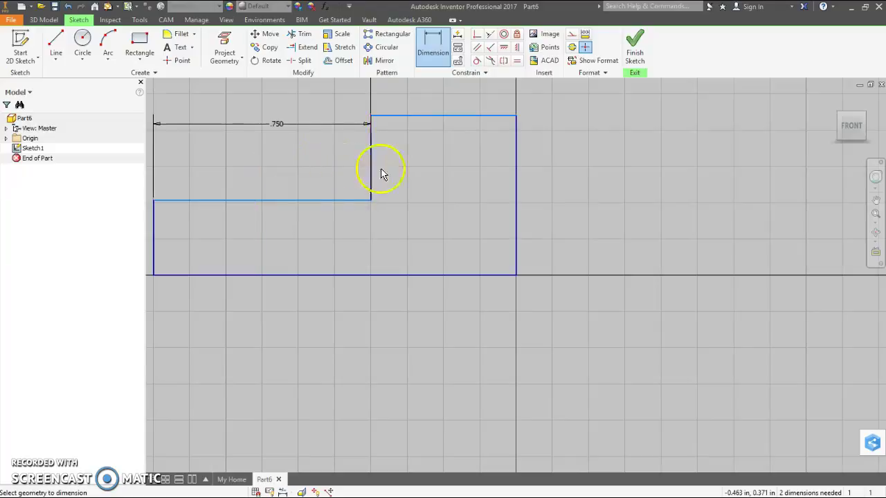
Dimension the step height and the left edge height to .5 each
left_click(371, 173)
left_click(425, 166)
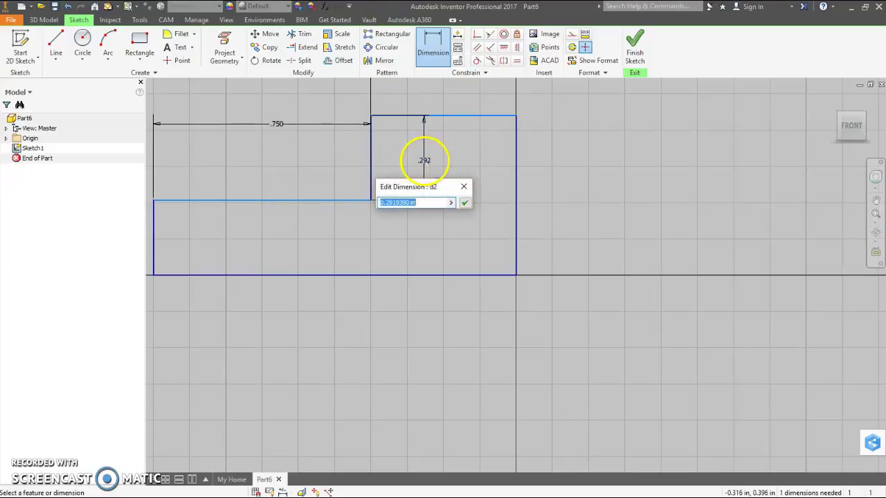
type(".5")
key("Return")
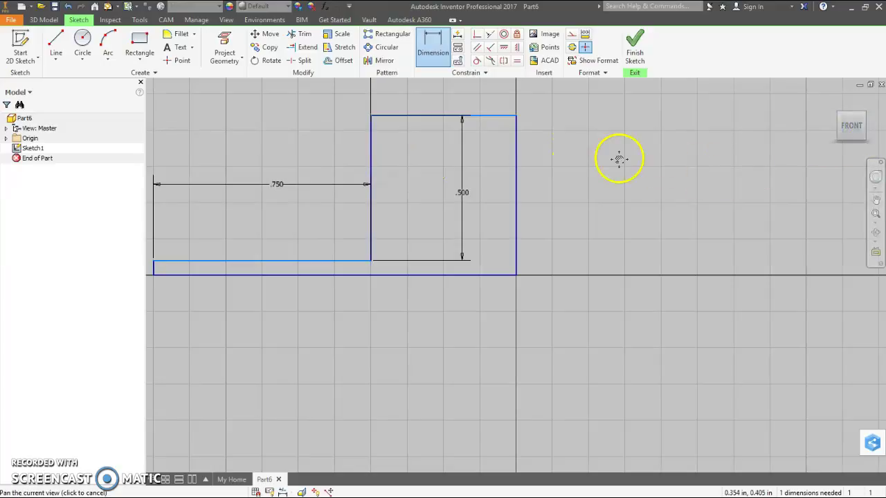
scroll(617, 161, "up", 1)
scroll(583, 198, "up", 1)
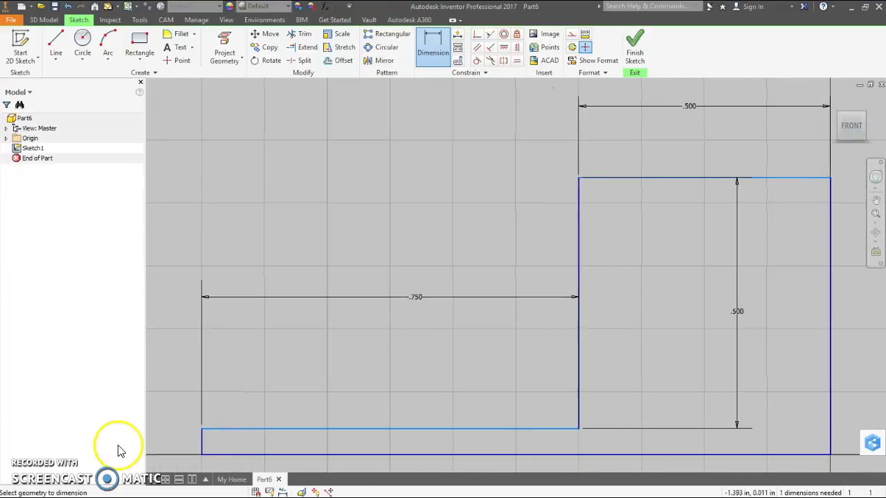
left_click(202, 450)
left_click(178, 441)
type(".5")
key("Return")
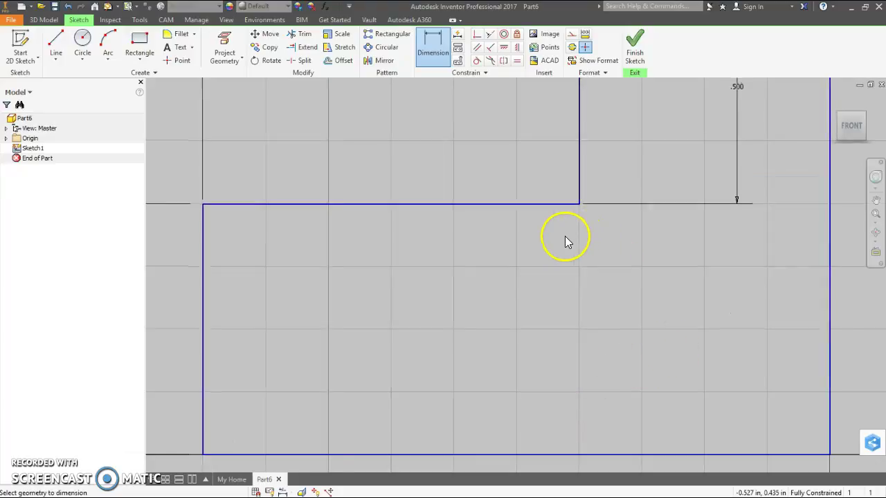
scroll(563, 242, "down", 3)
mouse_move(846, 261)
middle_mouse_down()
mouse_move(794, 272)
mouse_move(756, 245)
middle_mouse_up()
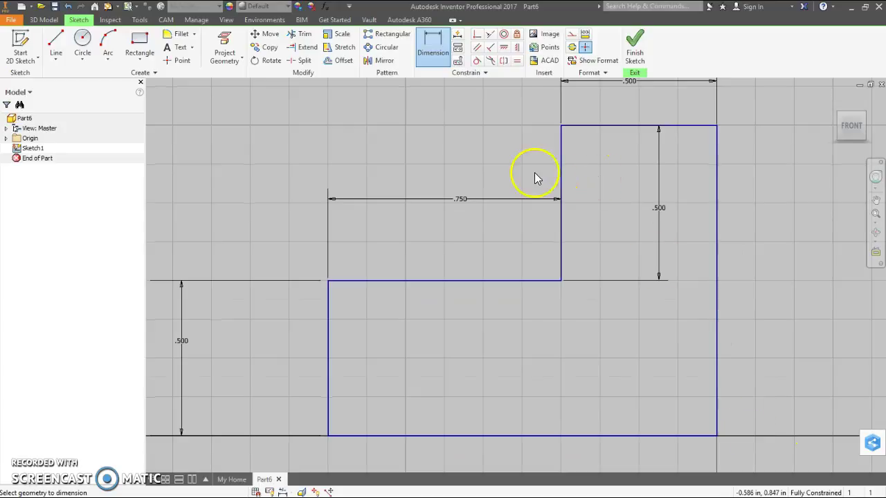
Extrude the stepped sketch .75 in the flipped direction, then view the assignment instructions
left_click(638, 56)
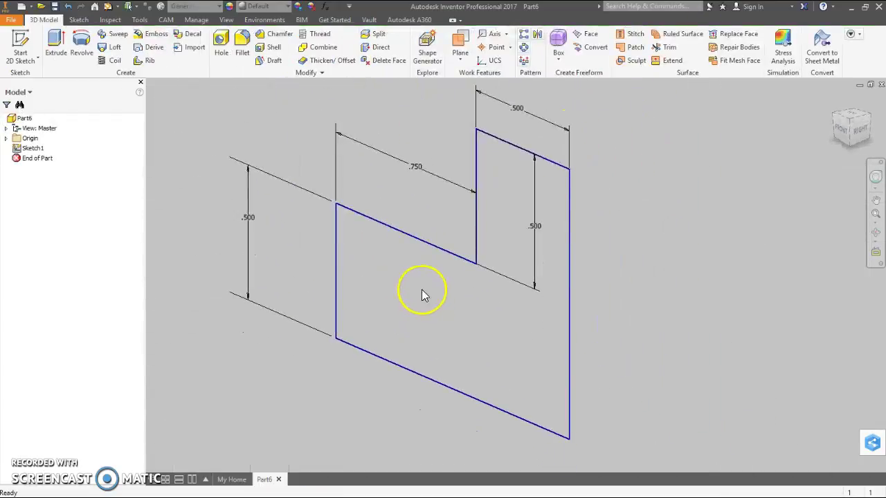
left_click(54, 46)
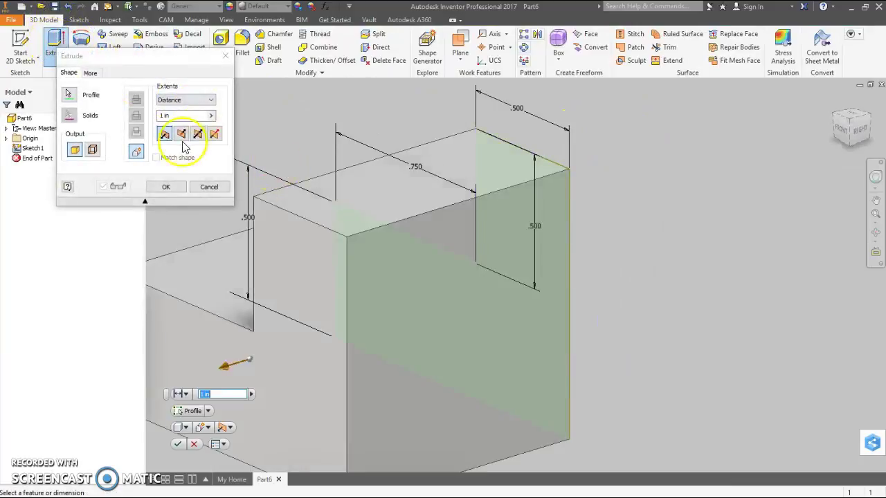
left_click(180, 135)
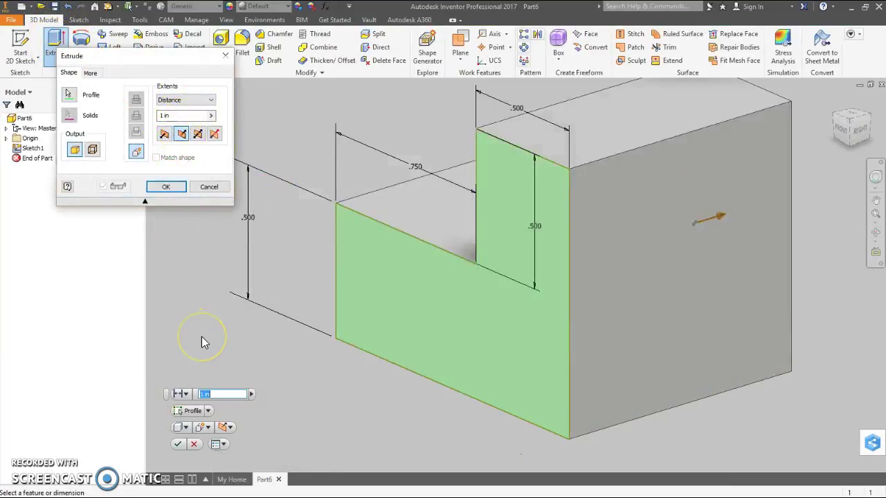
left_click(236, 394)
key("BackSpace")
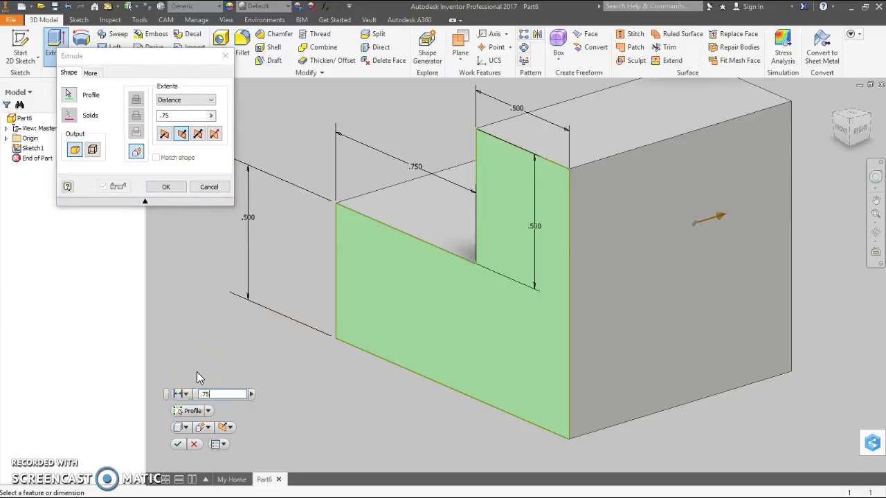
key("Return")
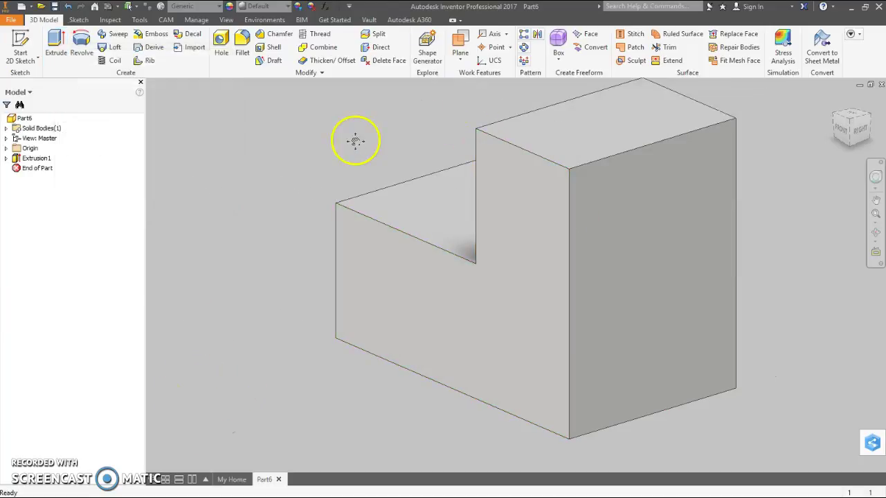
key("F6")
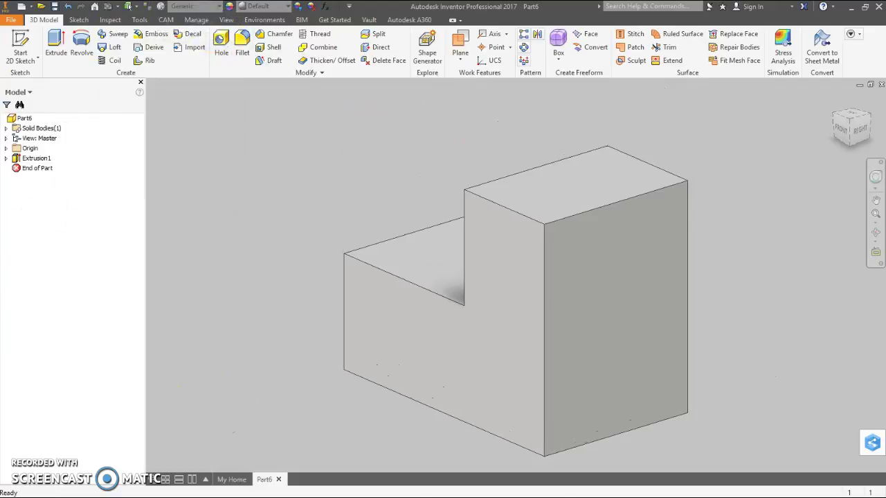
key("alt+Tab")
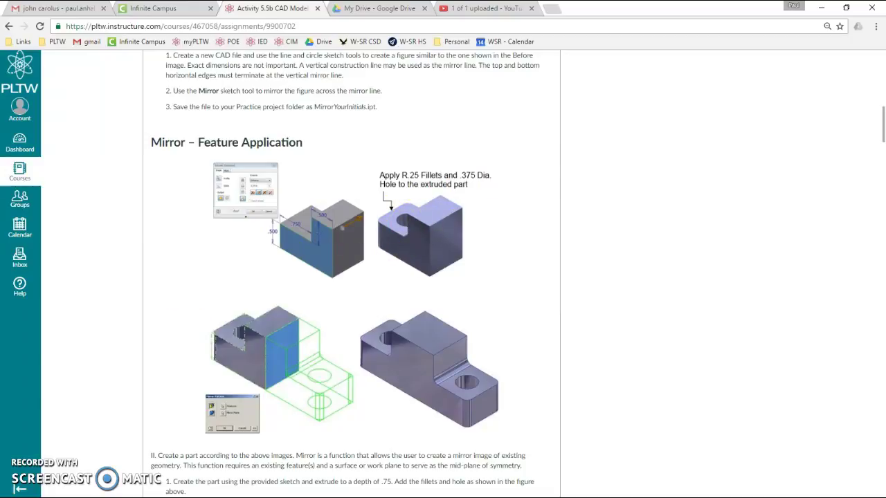
Fillet the front corner edge and both inner step edges at a 0.125 in radius
key("alt+Tab")
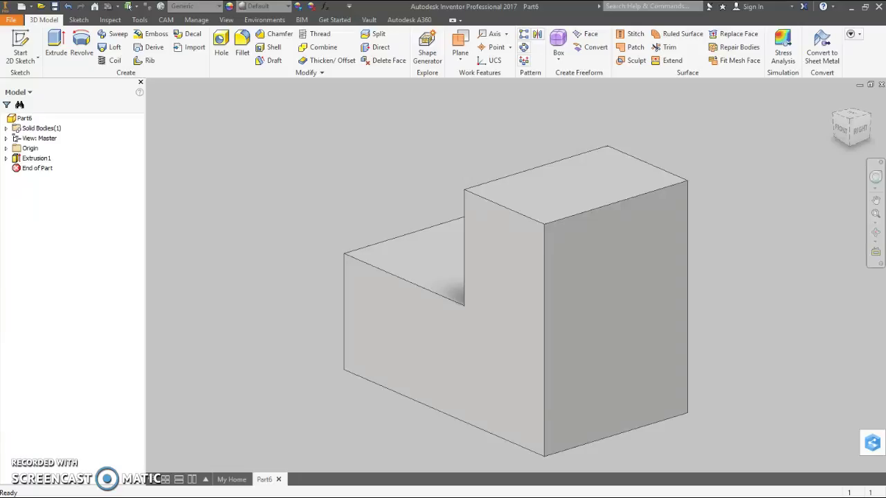
left_click(242, 40)
left_click(346, 304)
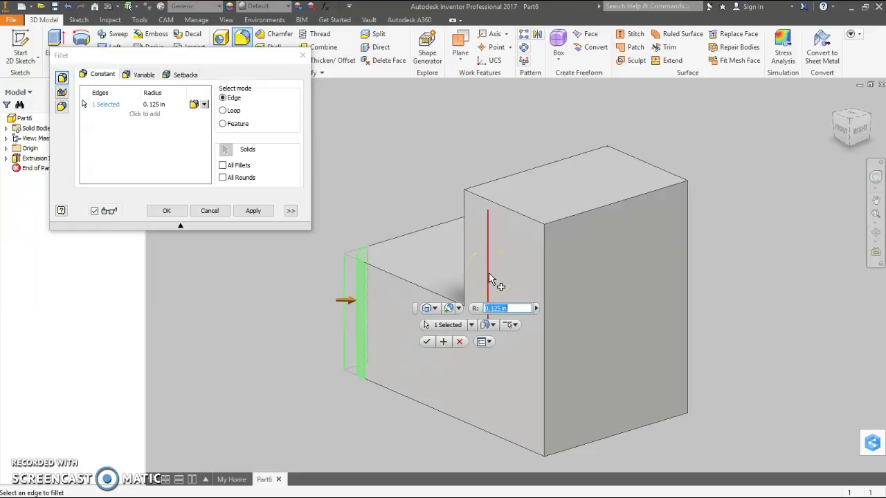
left_click(489, 279)
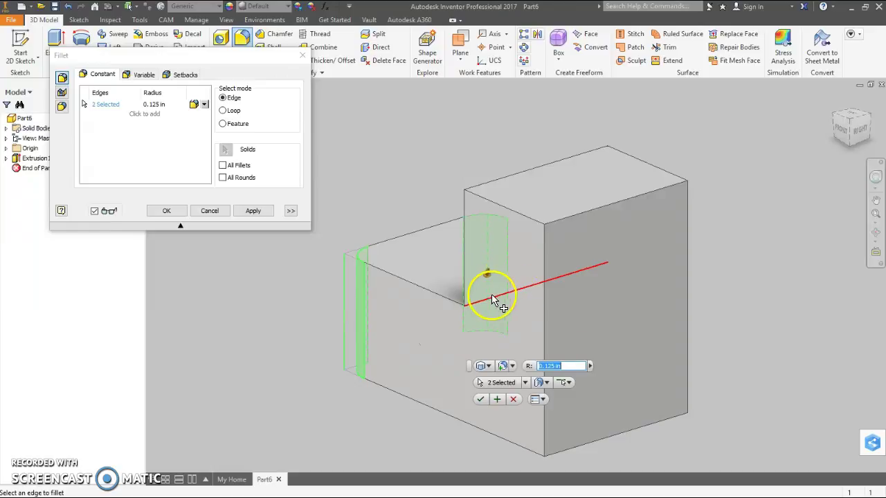
left_click(518, 294)
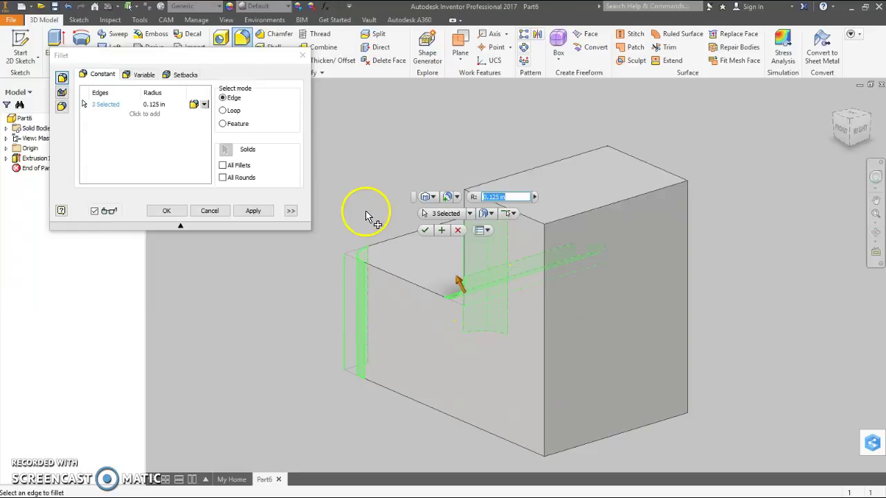
left_click(424, 233)
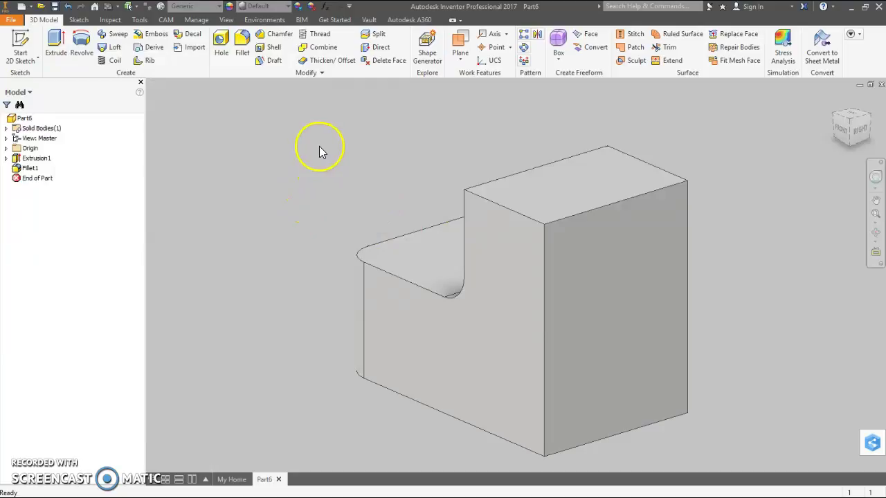
middle_click_drag(328, 148, 358, 158, "shift")
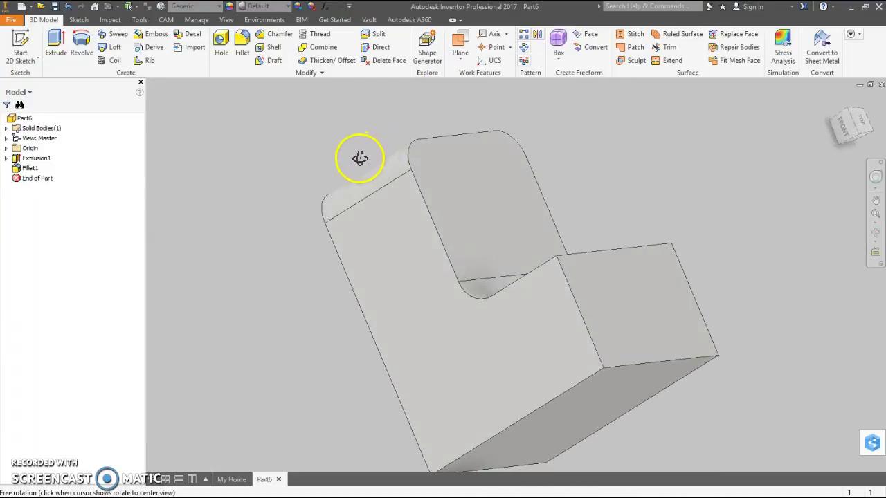
left_click(834, 101)
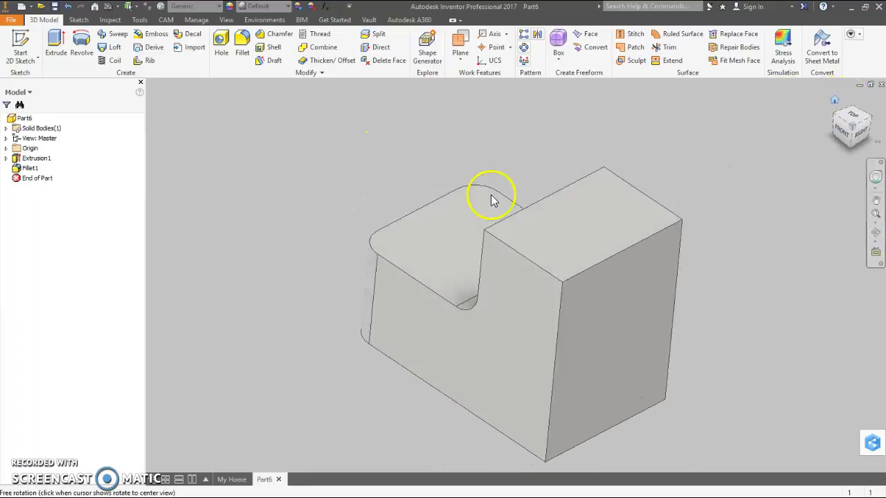
Add a 0.25 in hole on the lower step's top face, .375 from its outer edge
left_click(222, 42)
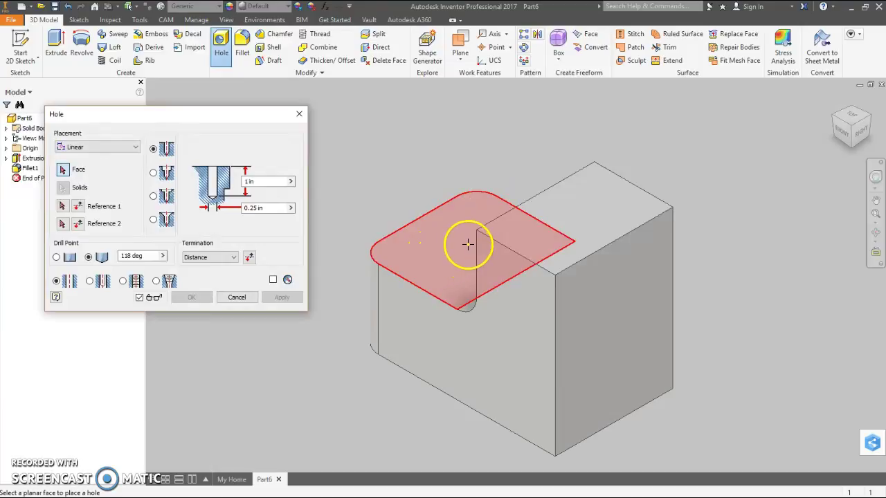
left_click(463, 245)
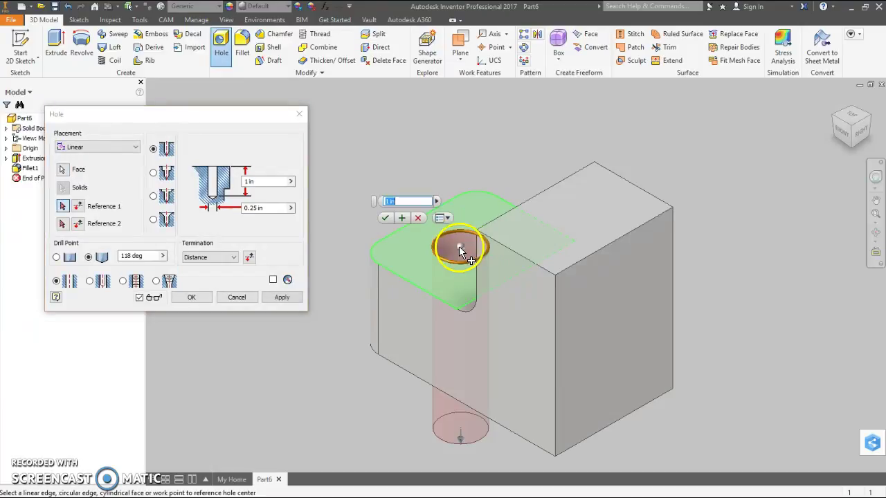
left_click(63, 208)
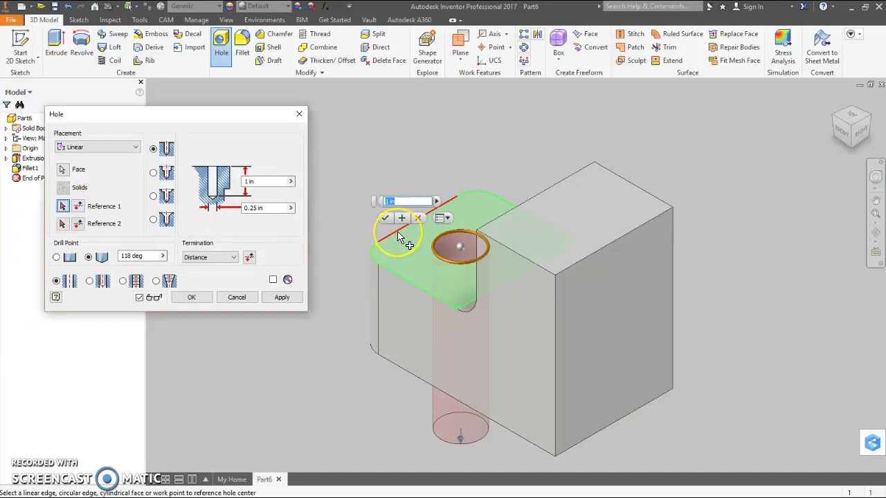
left_click(398, 237)
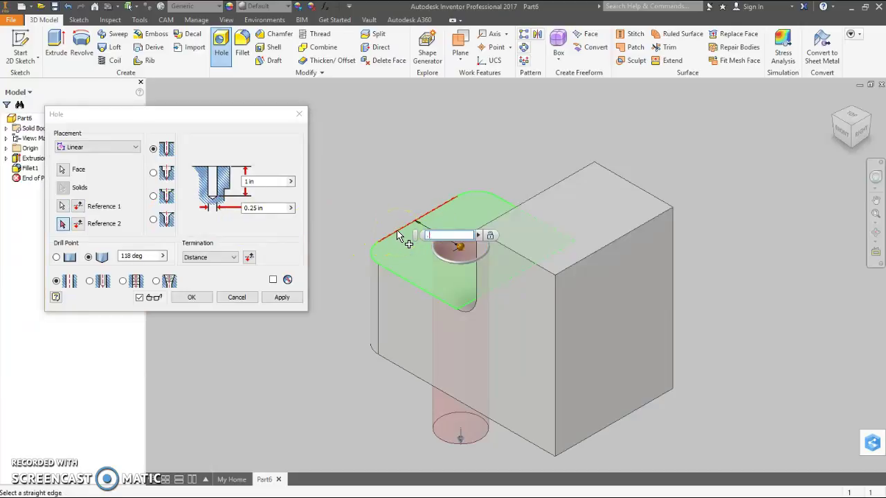
key("Return")
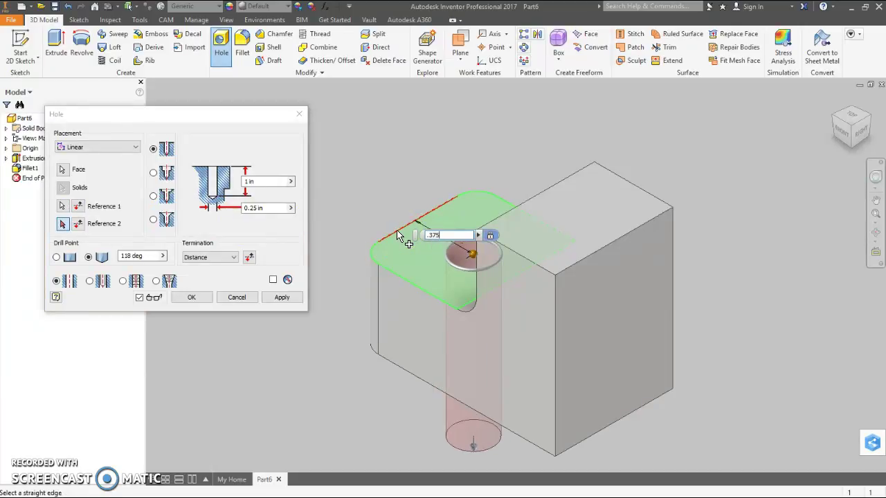
key("Return")
left_click(353, 224)
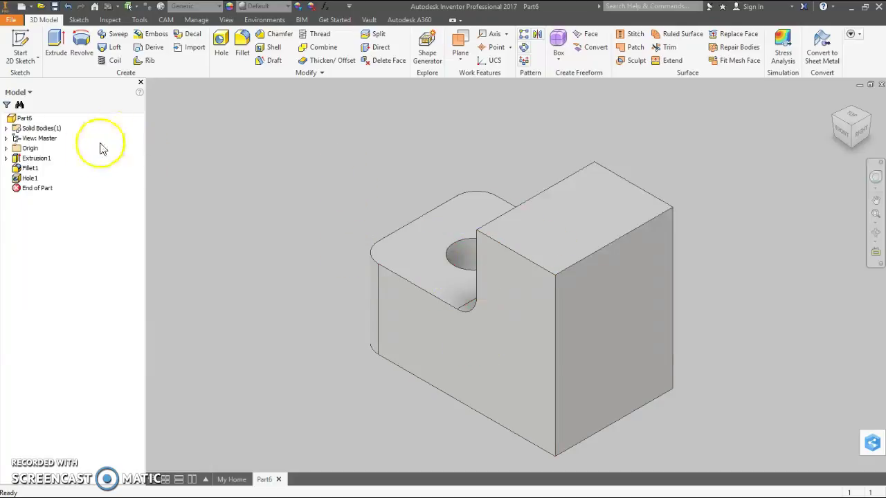
Edit Hole1 to add a second placement reference from the front edge at about .75
left_click(17, 179)
double_click(18, 179)
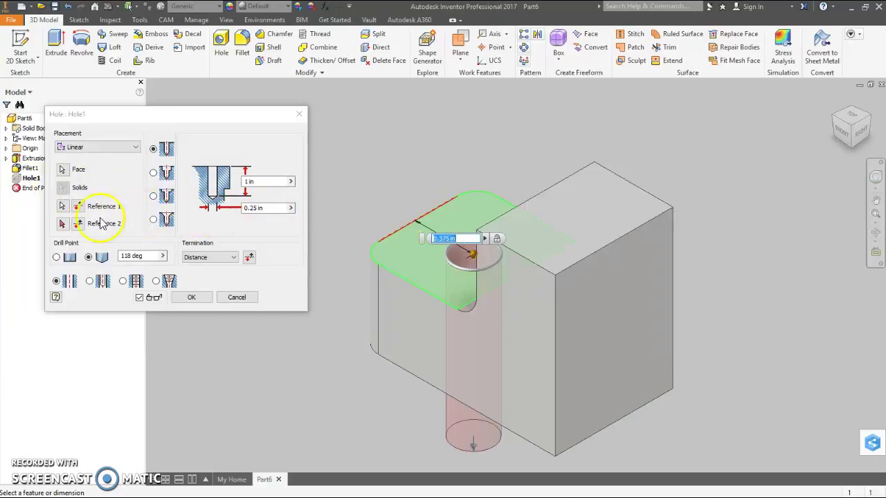
left_click(62, 223)
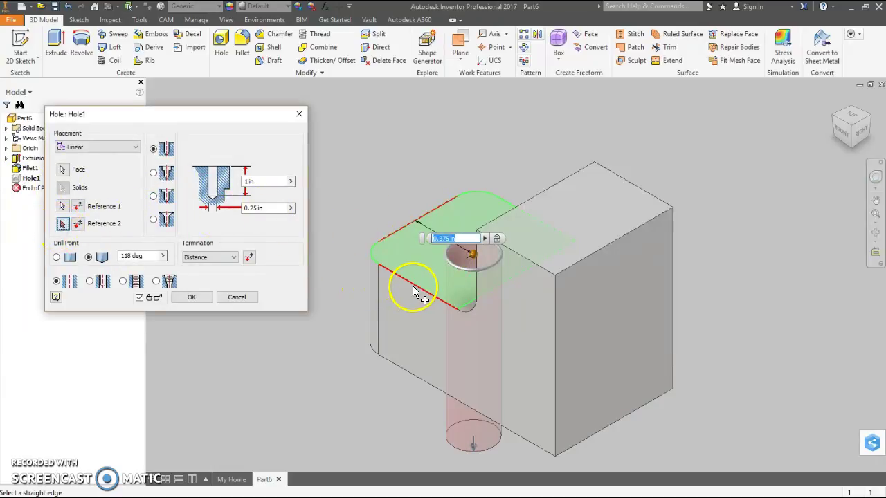
left_click(414, 289)
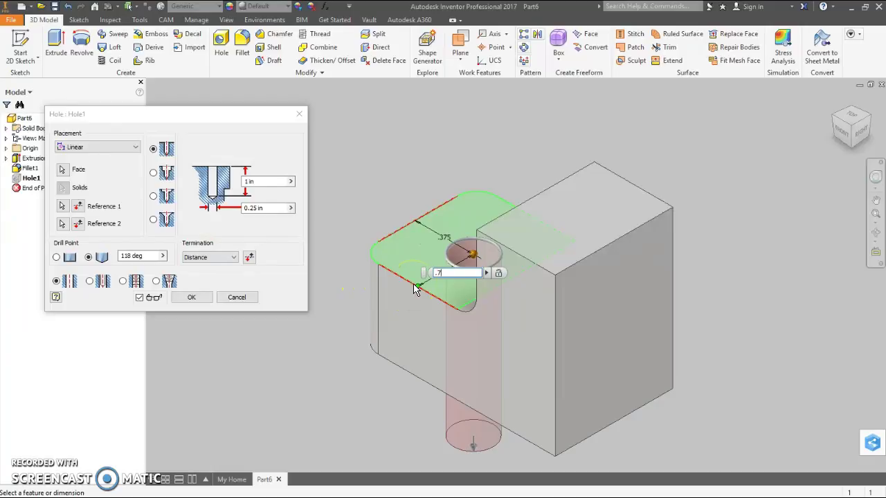
type(".75")
key("Return")
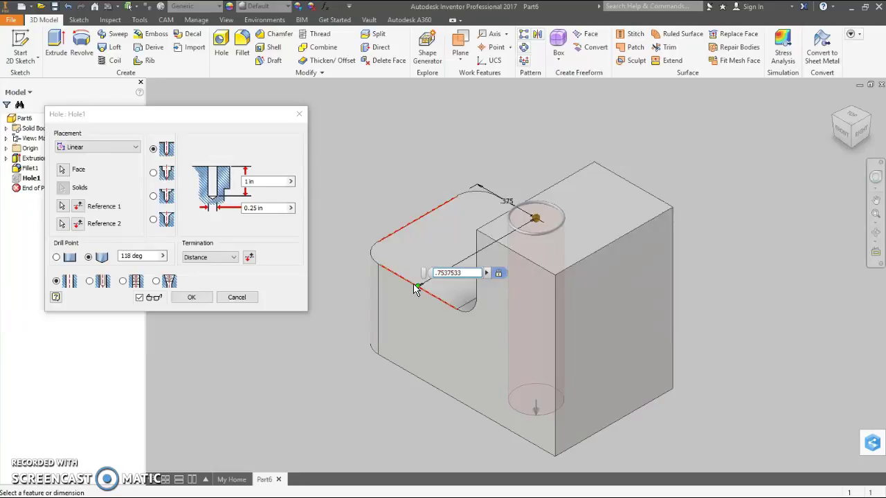
double_click(449, 272)
type(".7")
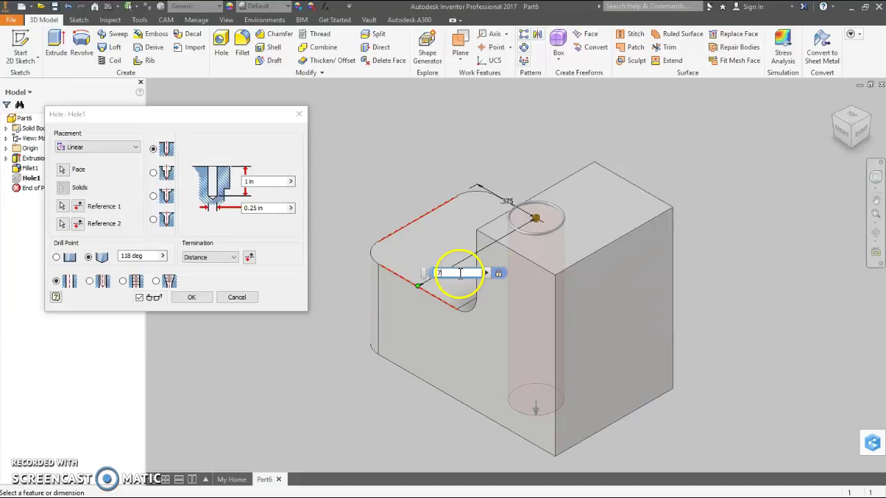
key("BackSpace")
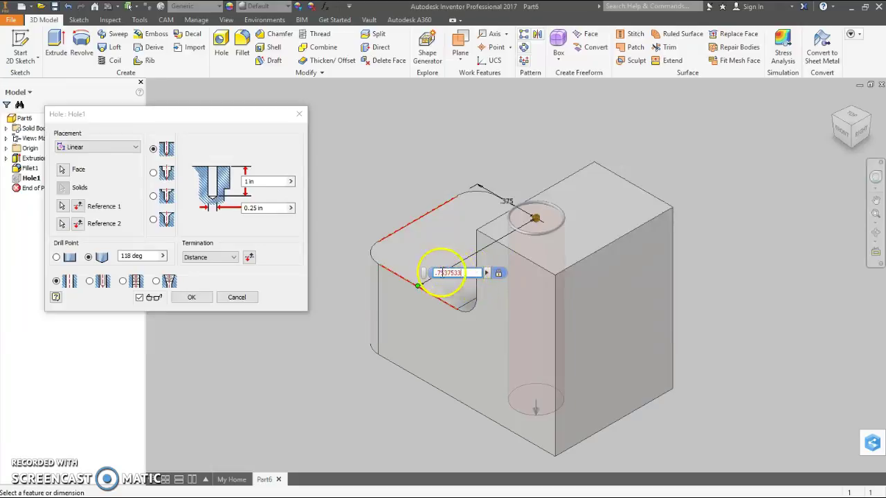
left_click(191, 297)
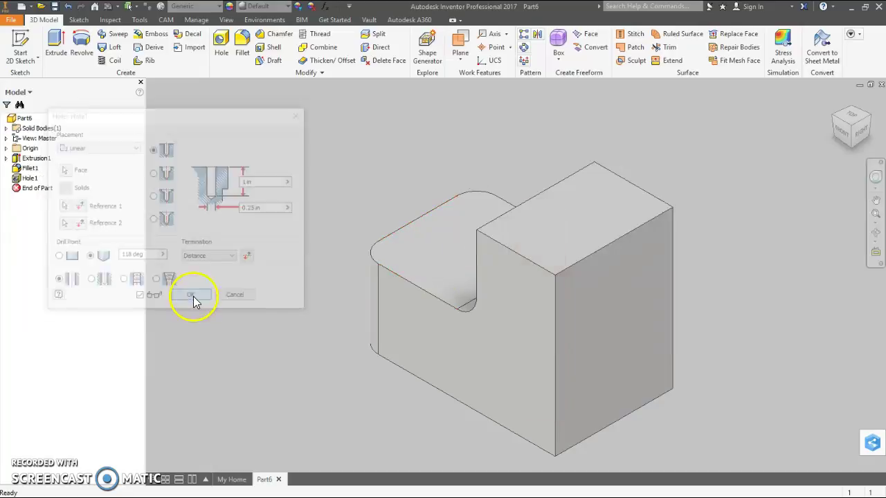
Edit Hole1 again, setting its distance from the front top edge to .375
double_click(26, 178)
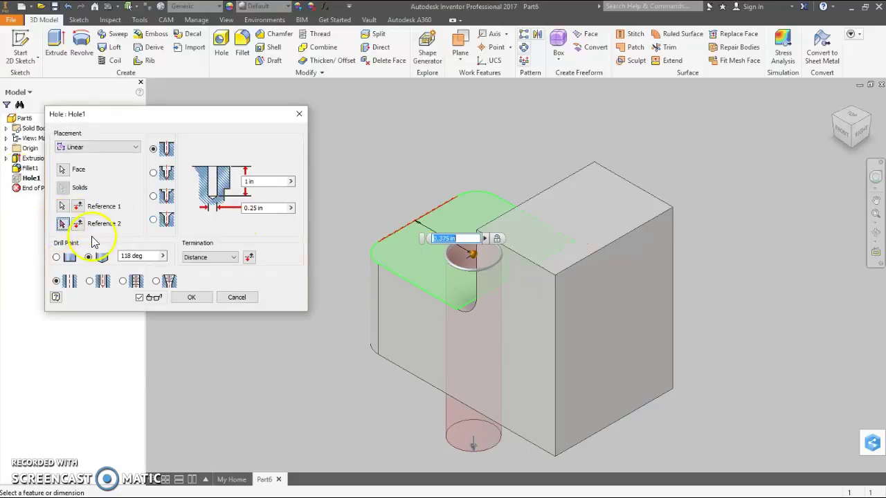
left_click(415, 291)
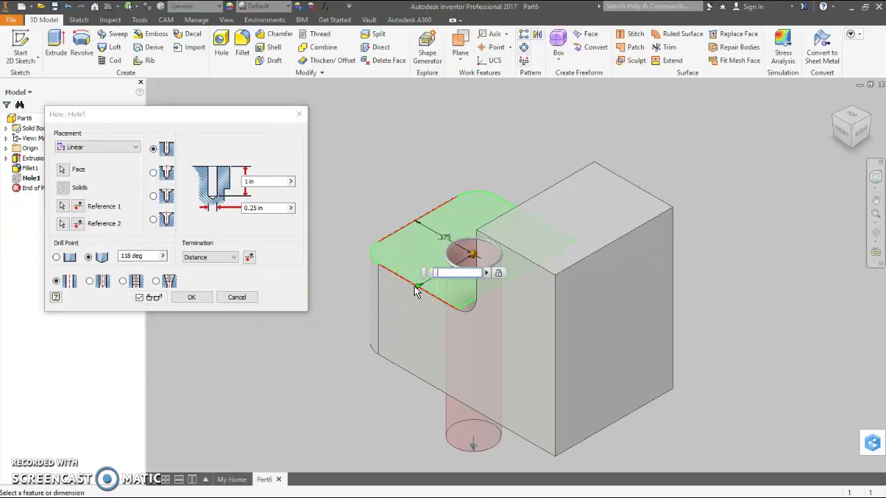
type(".375")
key("Return")
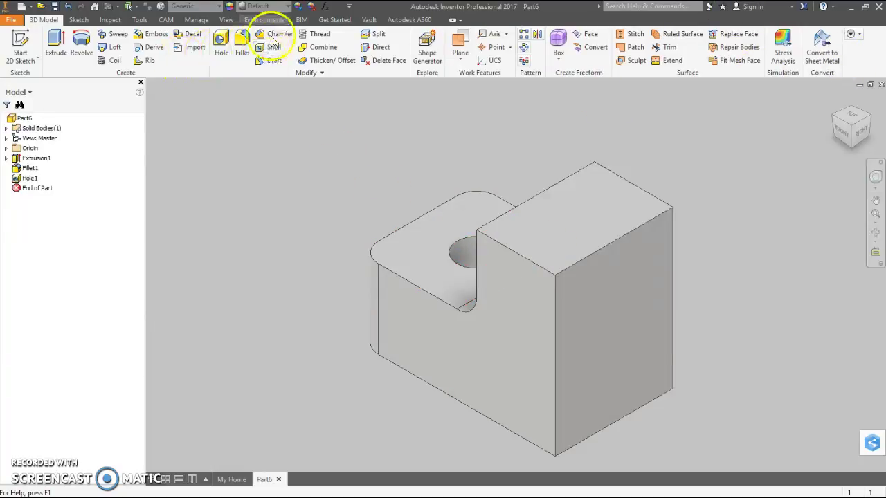
Mirror the extrusion, Fillet1 and Hole1 across the right end face, then reopen Mirror1
left_click(537, 36)
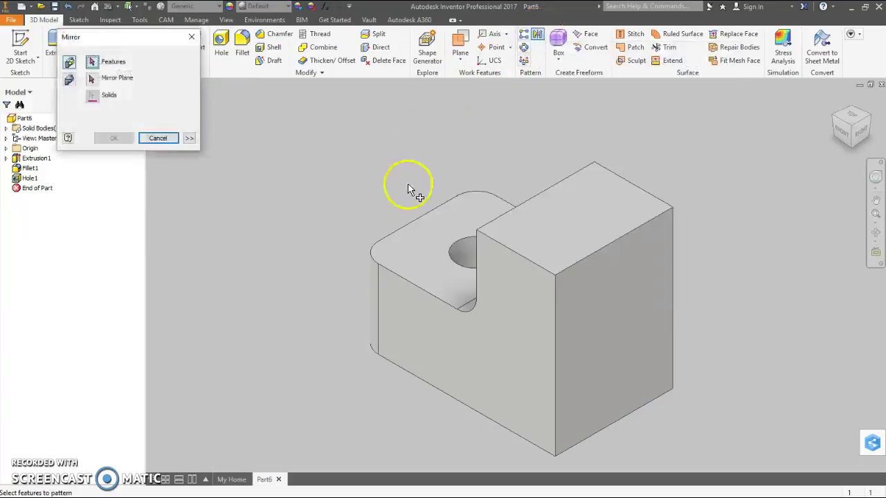
left_click(412, 228)
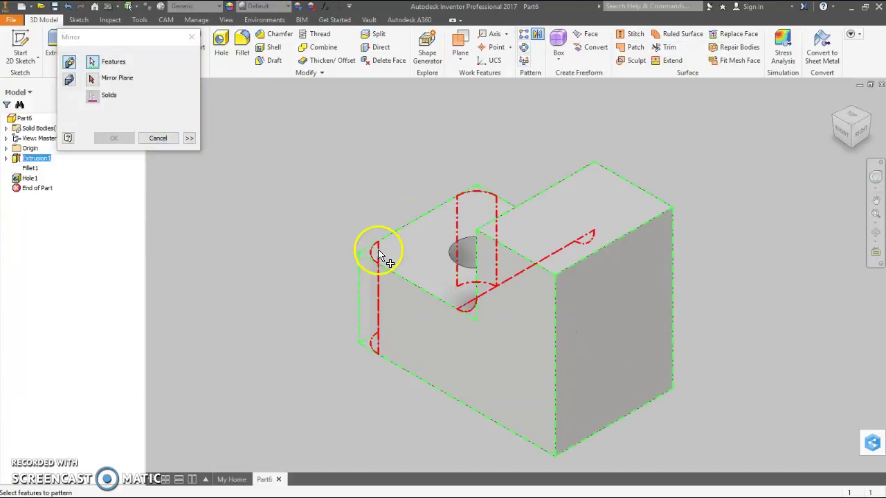
left_click(374, 260)
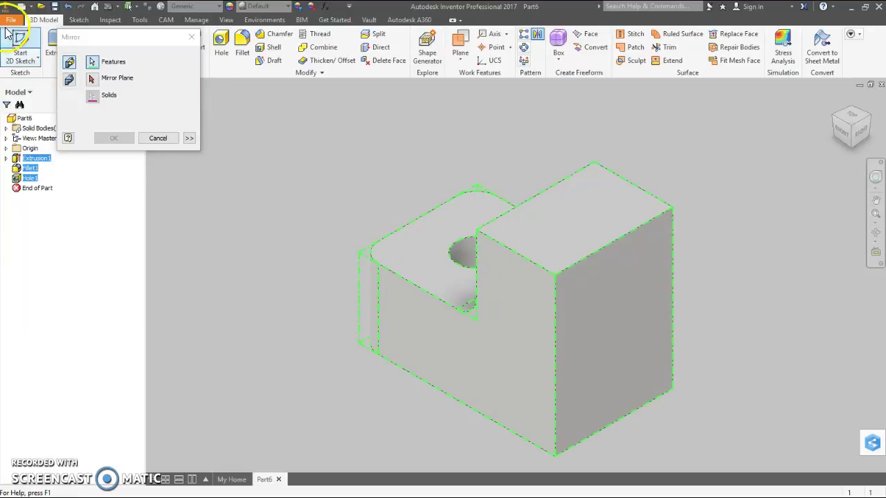
left_click(92, 79)
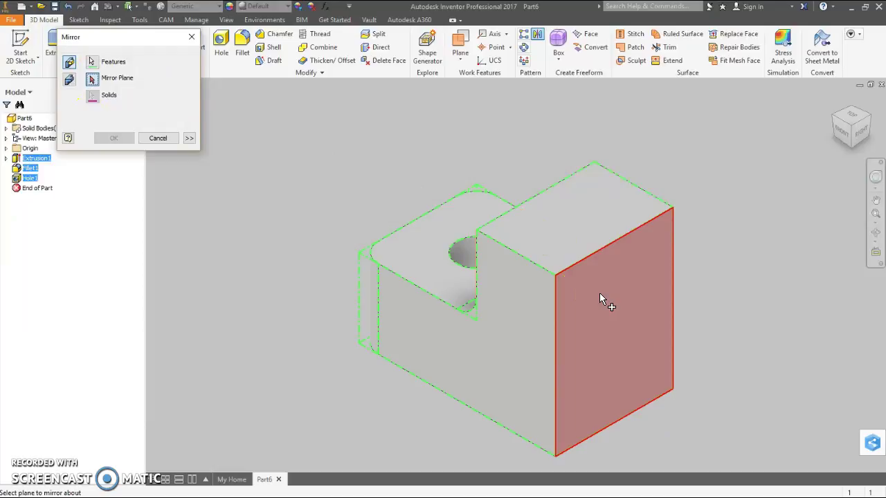
left_click(617, 312)
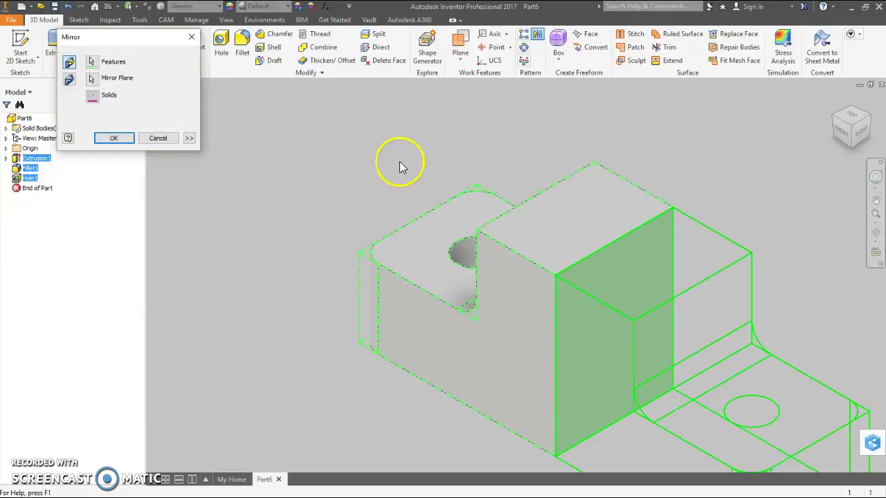
right_click(315, 125)
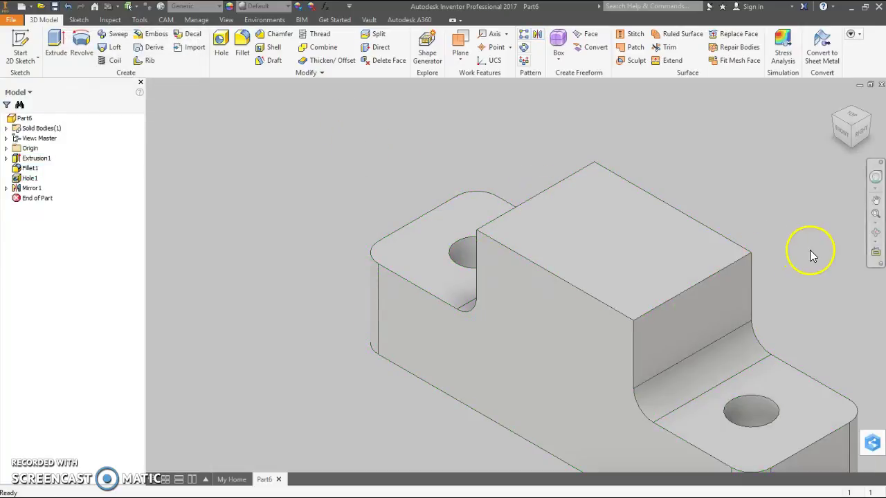
scroll(224, 131, "up", 3)
double_click(31, 187)
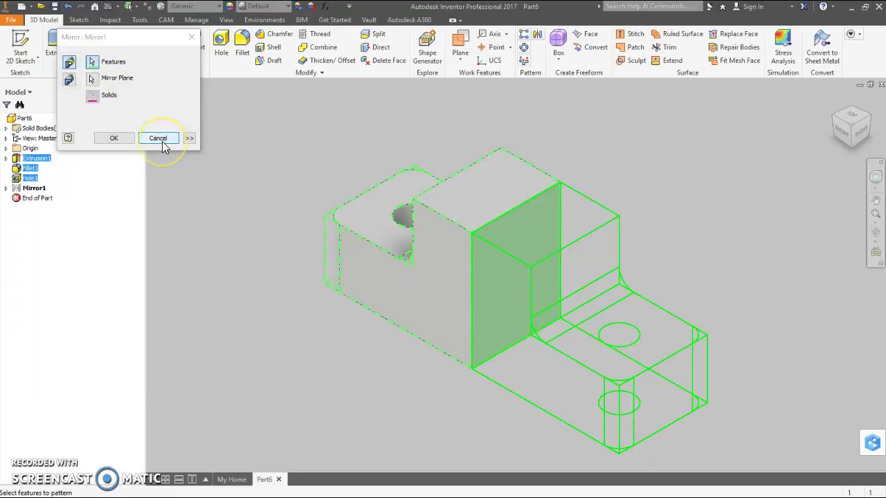
Cancel the Mirror1 edit and begin saving the part as 5.5bFeatureMirrorPMA via Save As
left_click(139, 139)
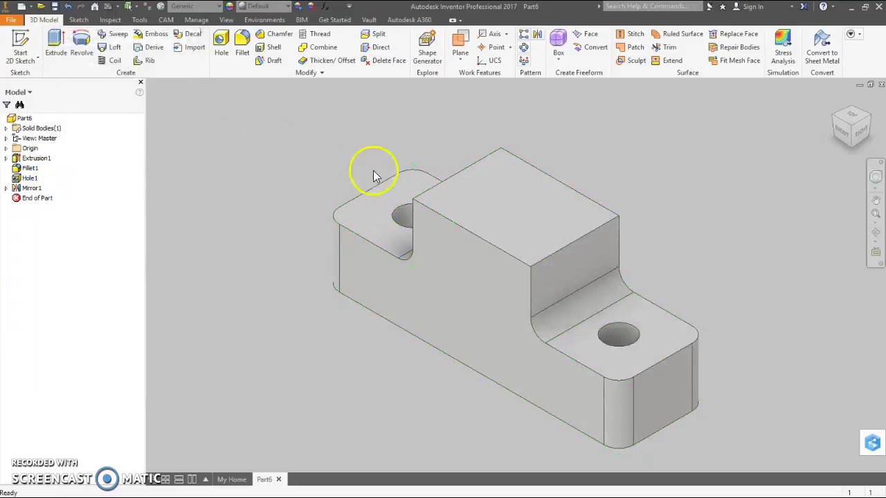
left_click(11, 19)
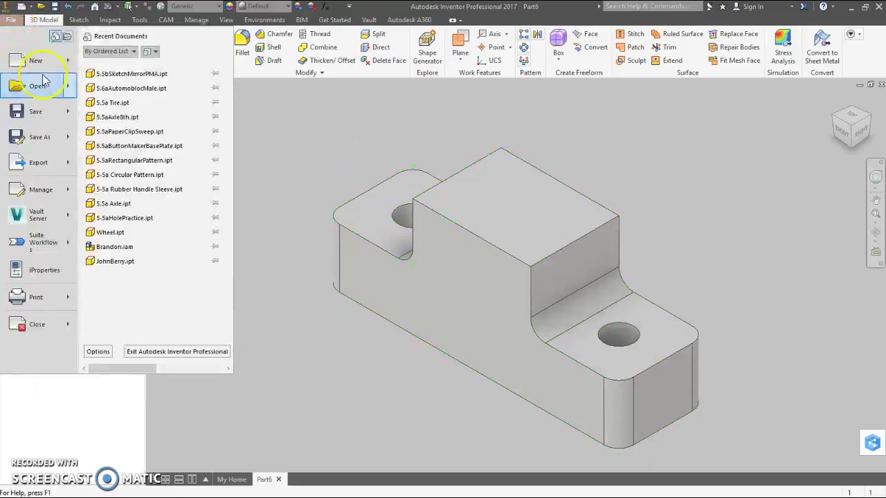
left_click(40, 138)
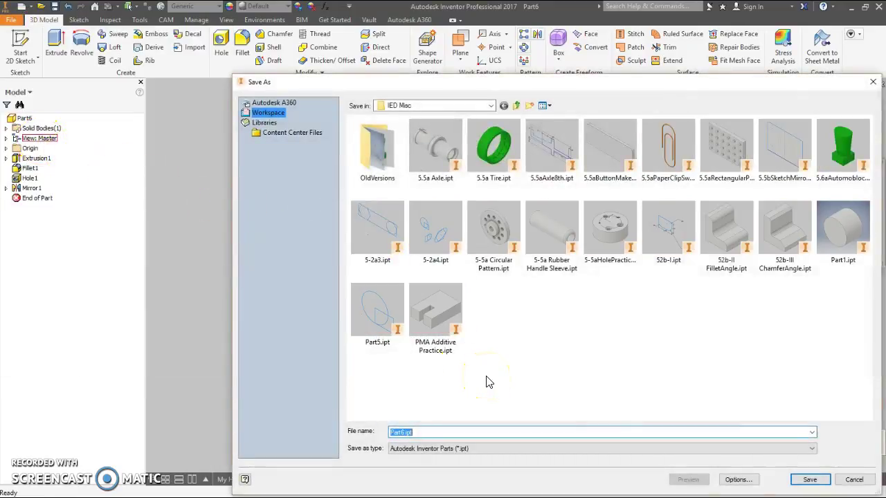
type("5.5b")
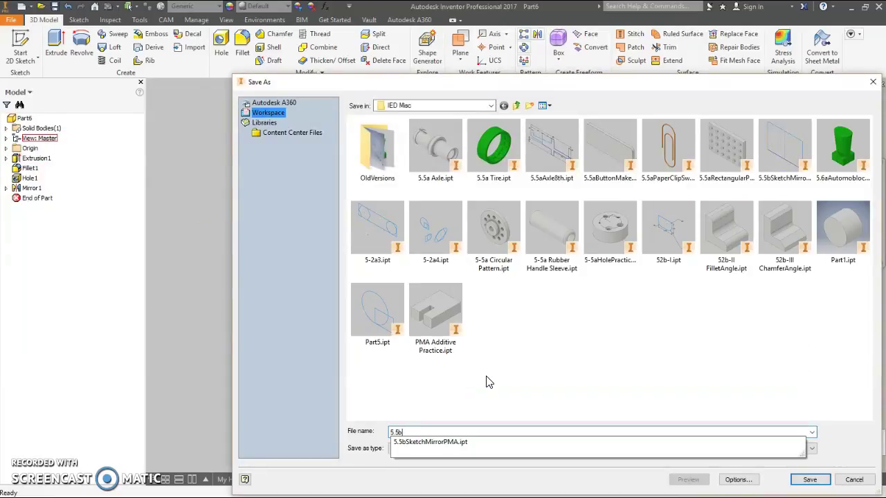
type("FeatureMirrorPMA")
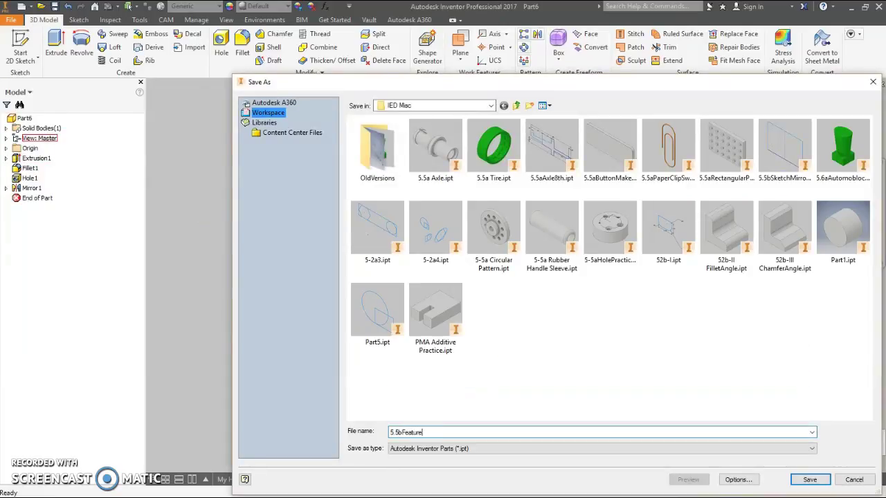